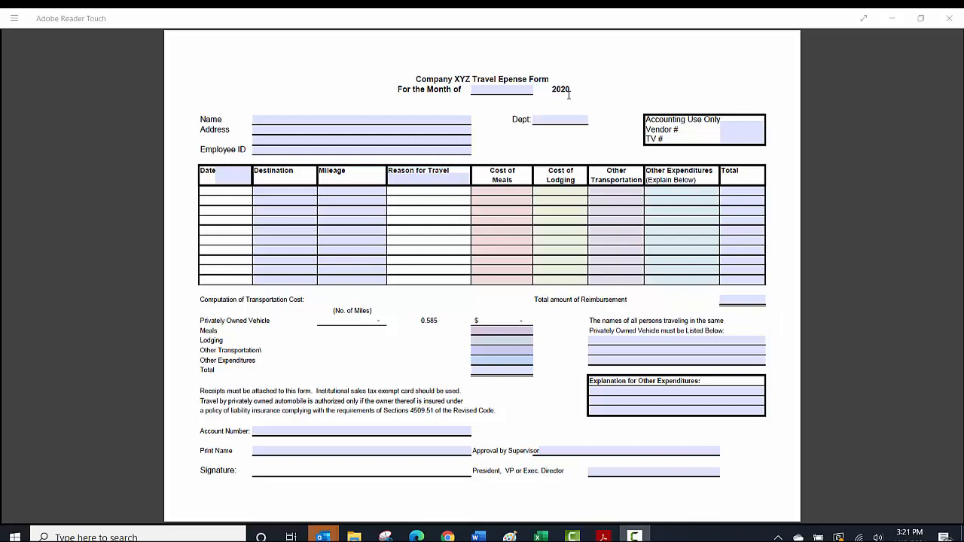
Fill in December for the month, the employee's full name, and department 1234 on the travel expense form.
left_click(487, 88)
type("December")
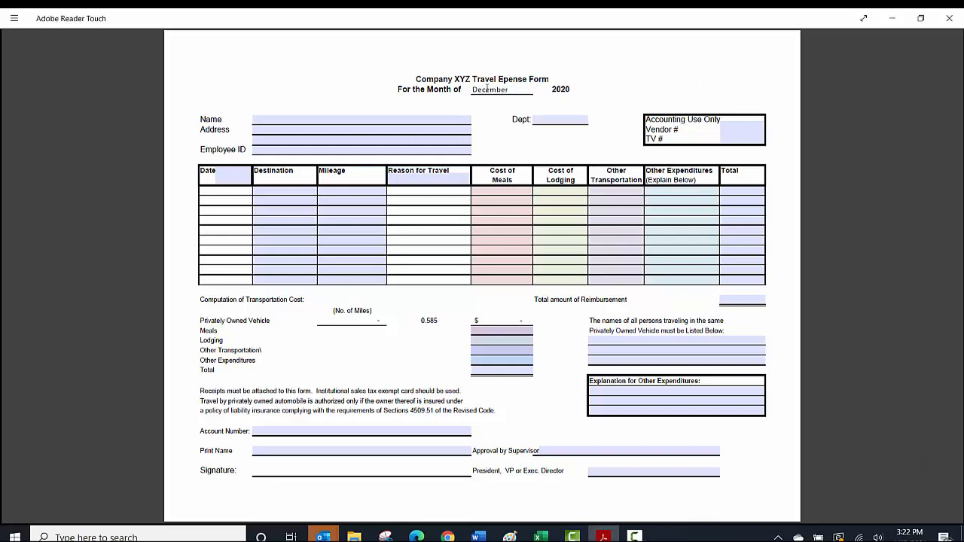
key("Tab")
type("J")
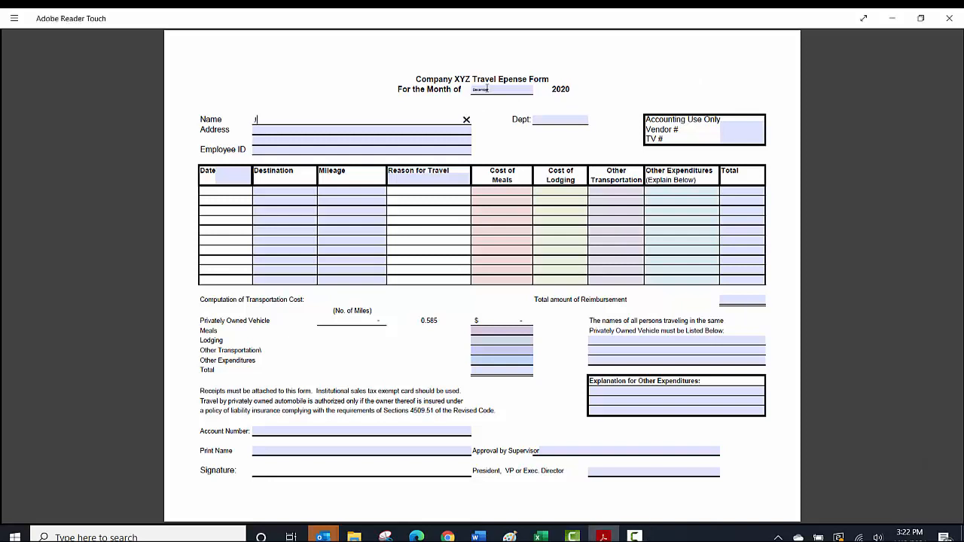
type("anet Jackson")
key("Tab")
type("1234")
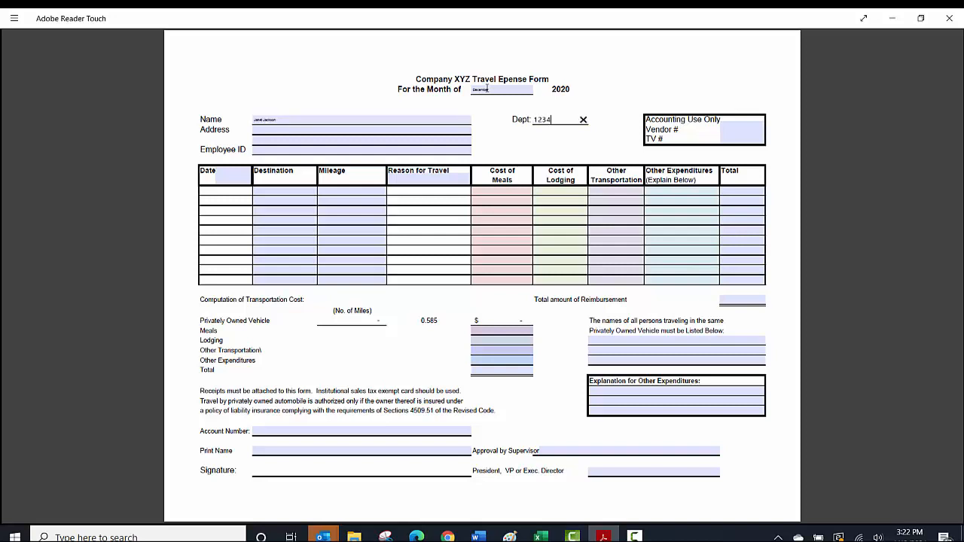
key("Tab")
key("Tab")
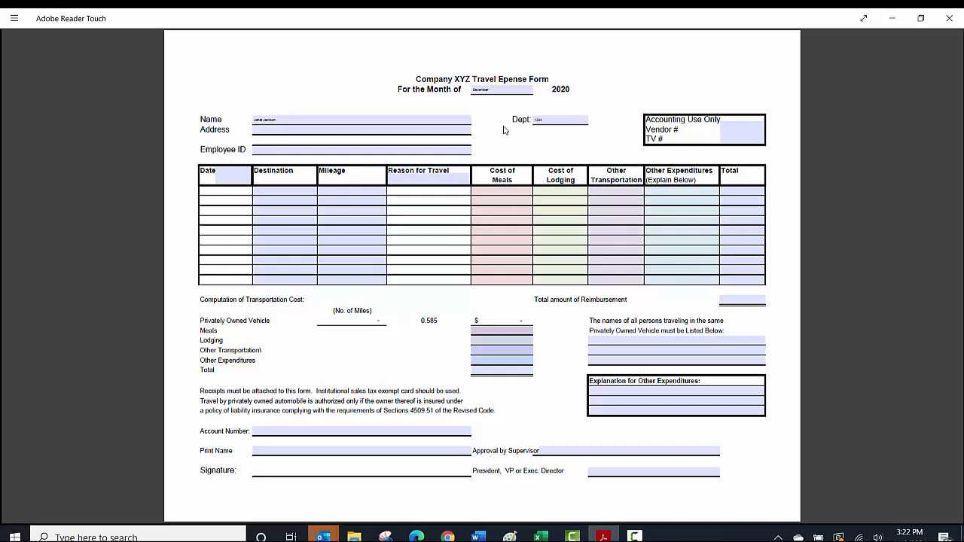
key("Tab")
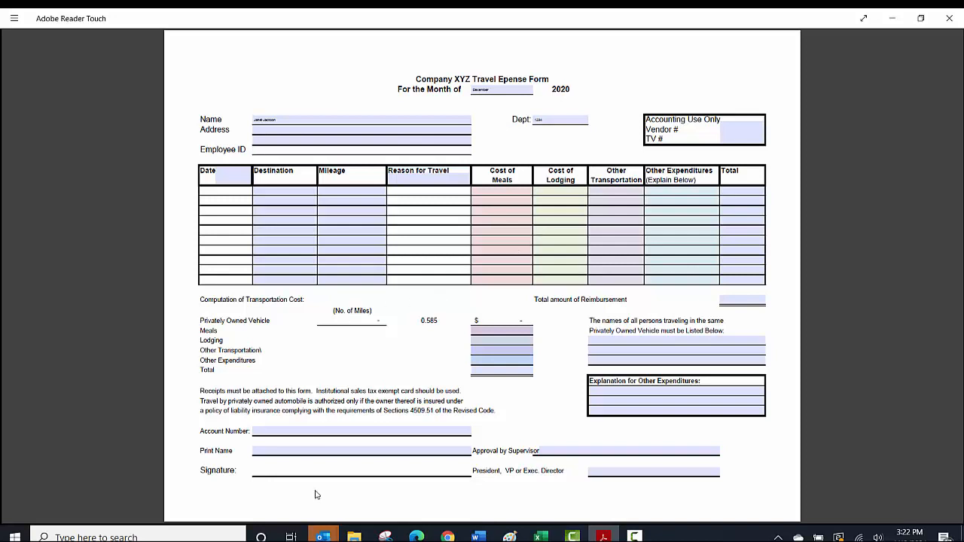
left_click(338, 468)
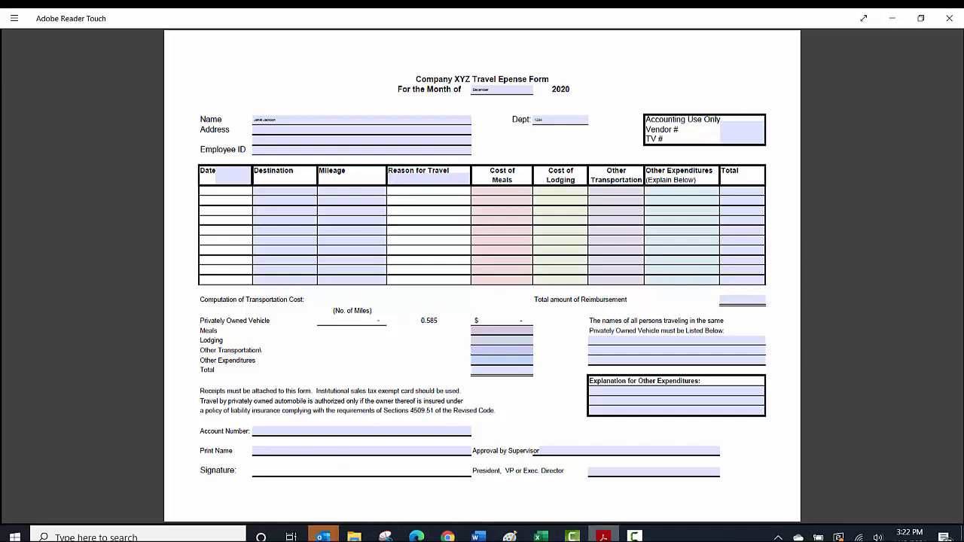
Launch Adobe Acrobat DC and open the Prepare Form tool.
left_click(603, 536)
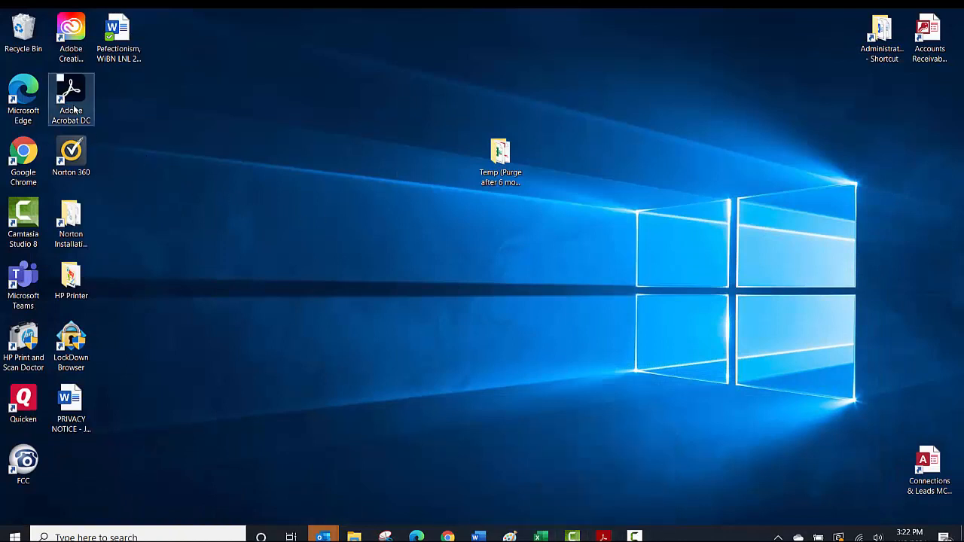
double_click(73, 109)
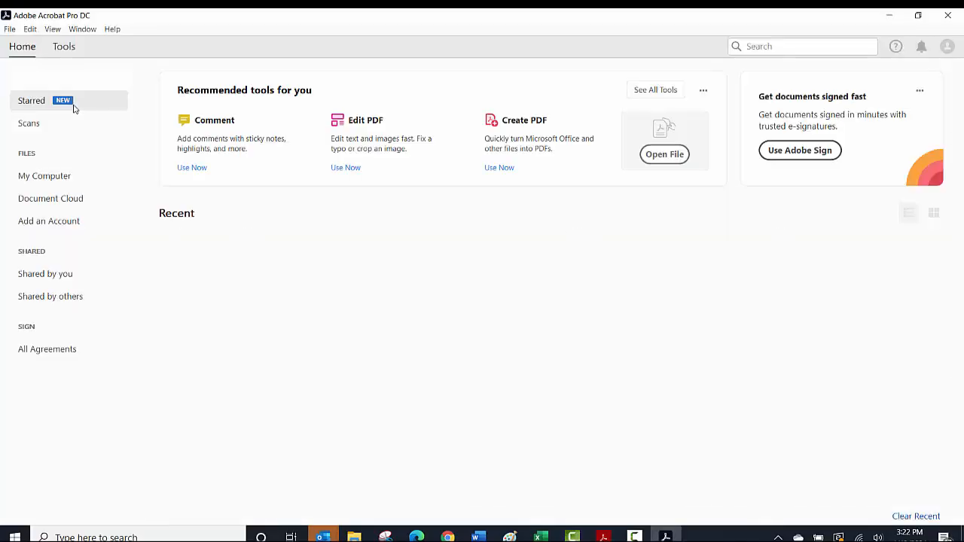
left_click(64, 46)
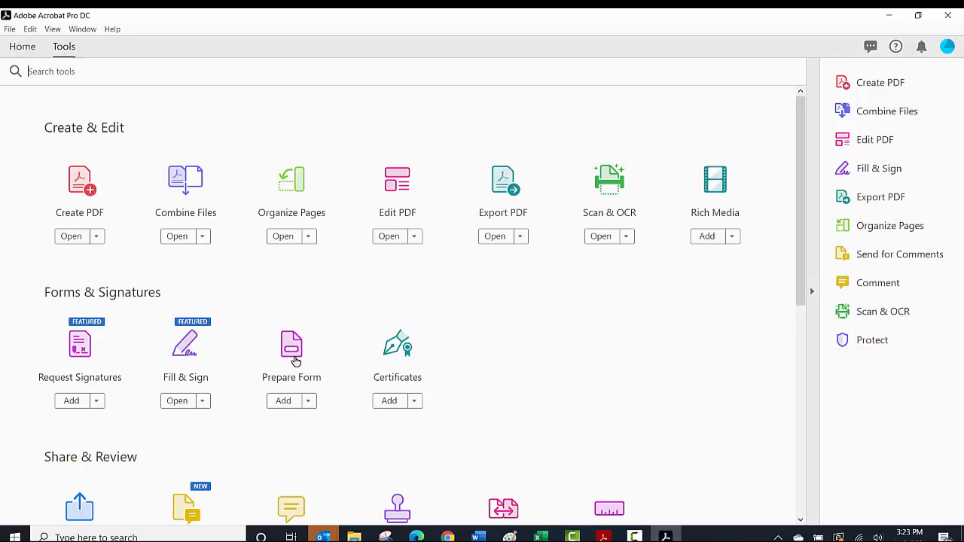
left_click(295, 360)
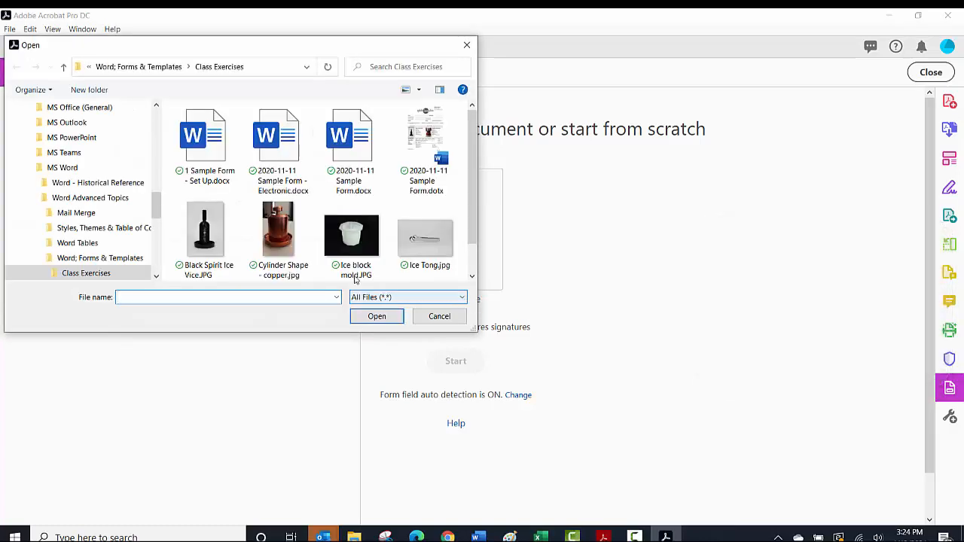
Prepare a form from 2020-11-11 Sample Form.docx with the document-requires-signatures option enabled.
left_click(352, 151)
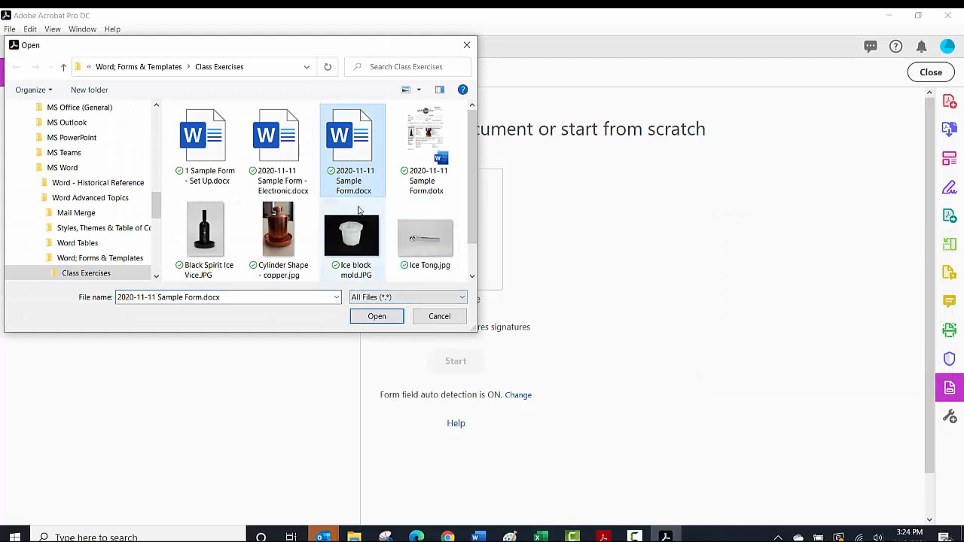
left_click(375, 317)
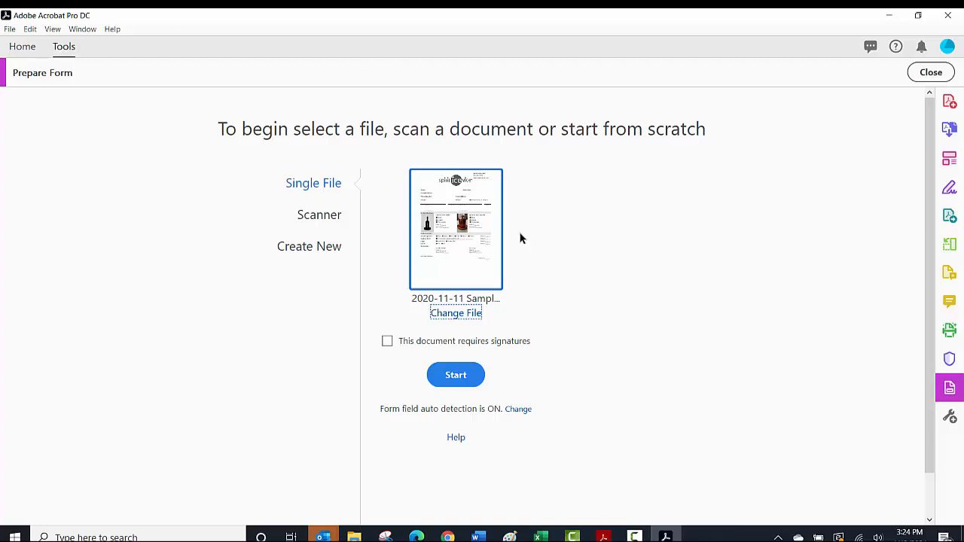
left_click(387, 342)
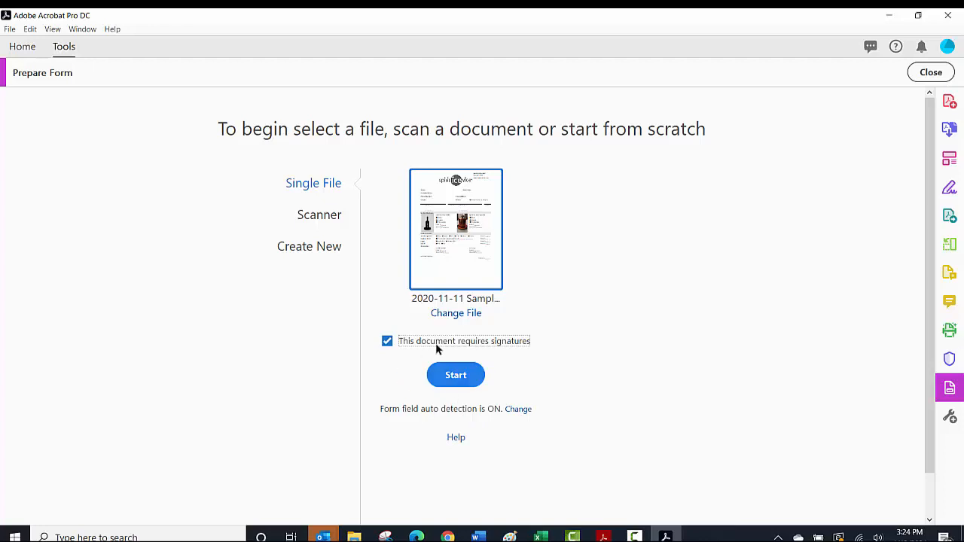
left_click(459, 382)
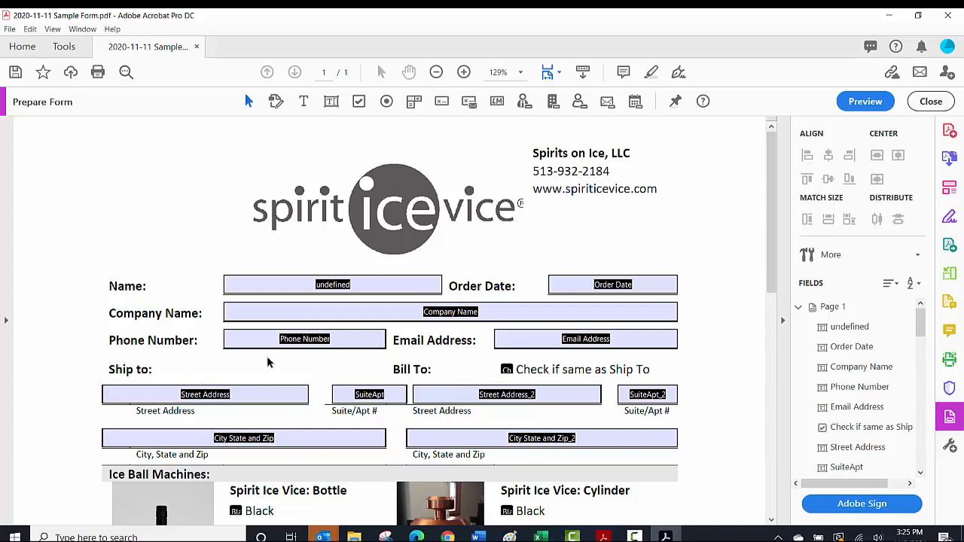
Review the automatically detected form fields throughout the page.
left_click(394, 290)
left_click(367, 333)
left_click_drag(771, 268, 766, 314)
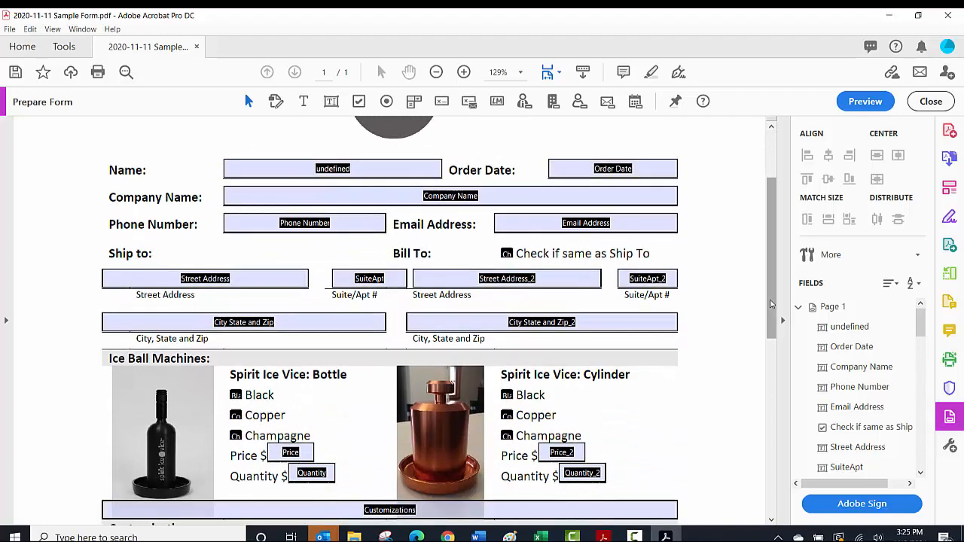
scroll(771, 309, "down", 2)
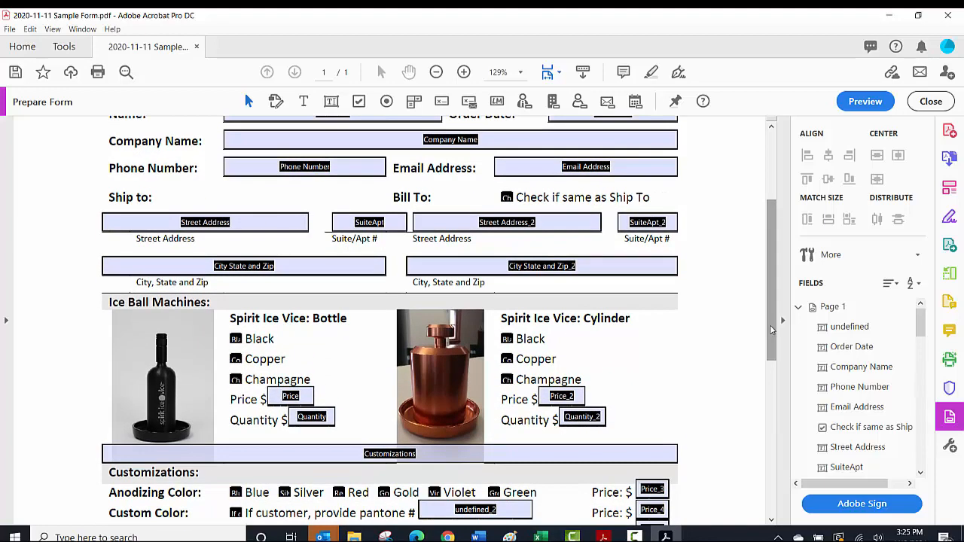
left_click(488, 223)
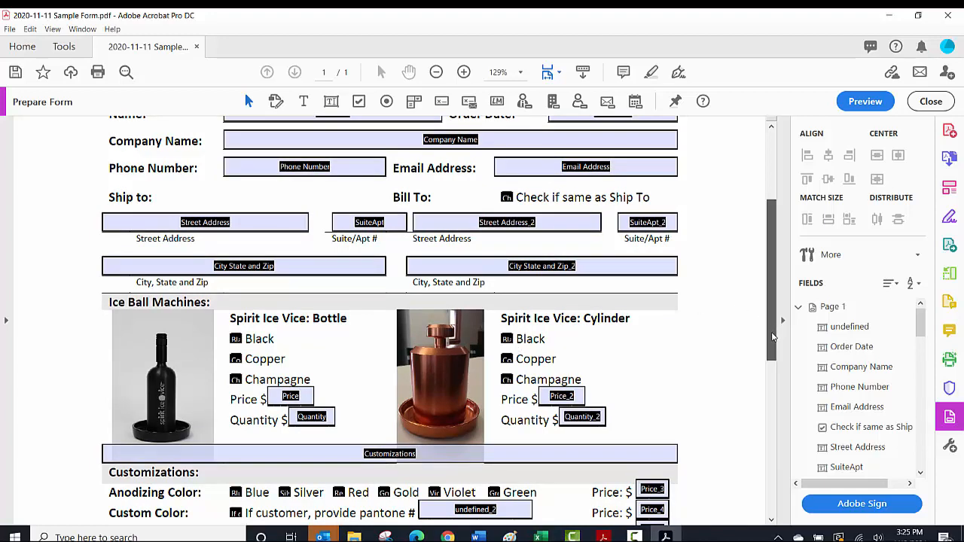
scroll(768, 331, "down", 5)
left_click_drag(783, 386, 775, 427)
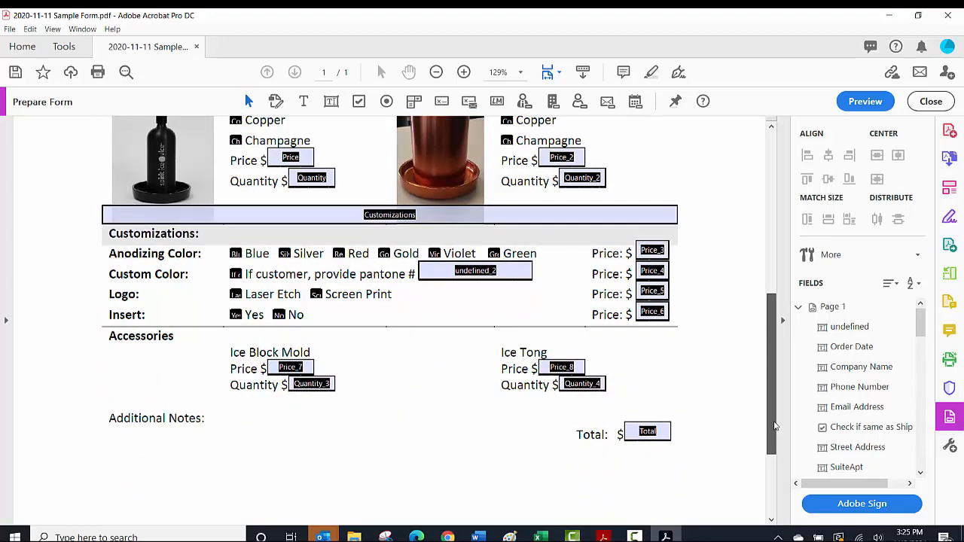
left_click_drag(774, 426, 771, 385)
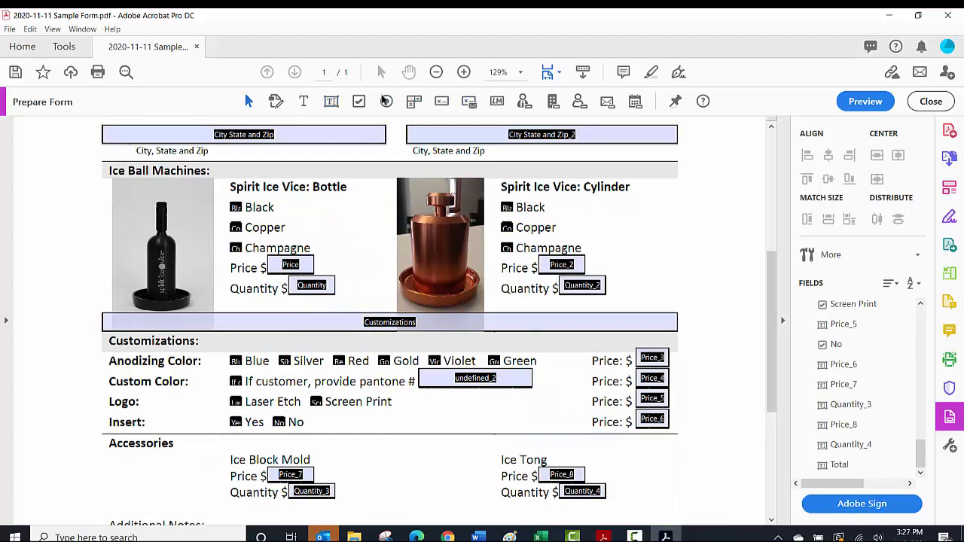
left_click(469, 105)
mouse_move(771, 296)
left_mouse_down()
mouse_move(771, 321)
mouse_move(767, 227)
mouse_move(770, 292)
left_mouse_up()
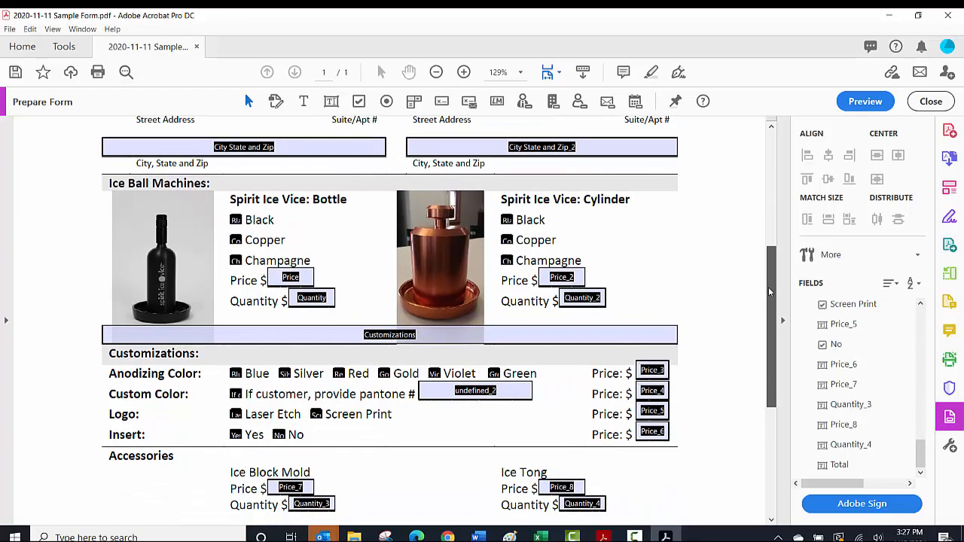
left_click_drag(769, 292, 770, 292)
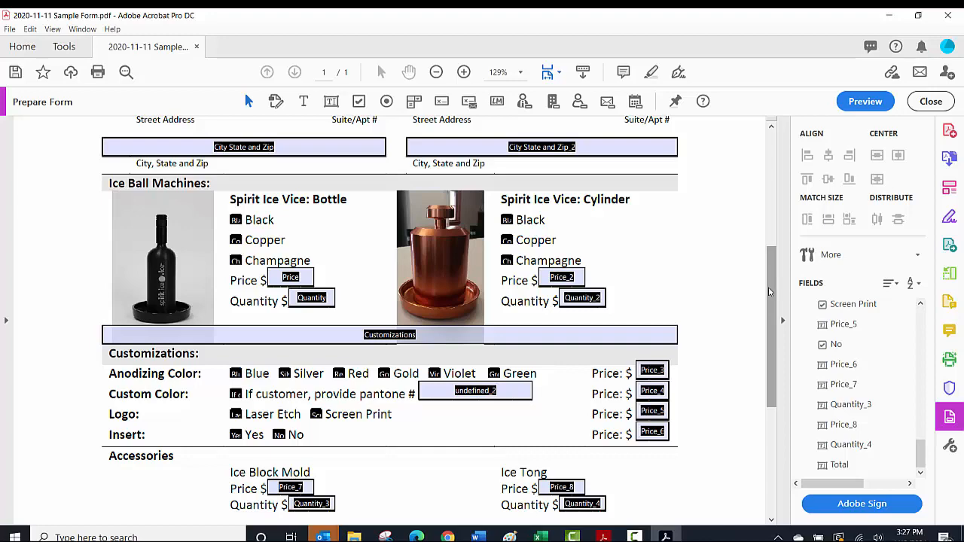
Preview the fillable form, scroll through it, and exit the form editing mode.
left_click(858, 101)
scroll(607, 324, "down", 2)
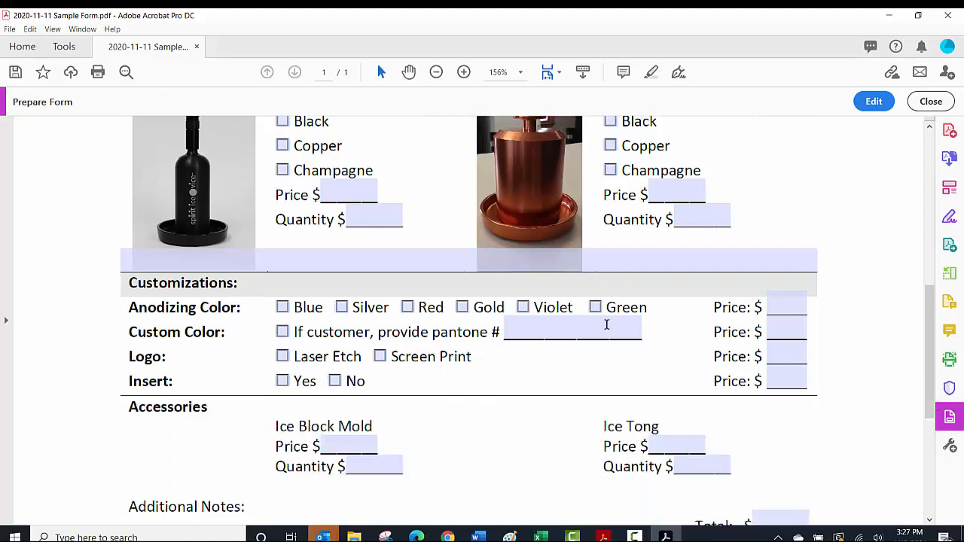
scroll(607, 324, "up", 4)
scroll(606, 323, "up", 2)
scroll(606, 324, "down", 4)
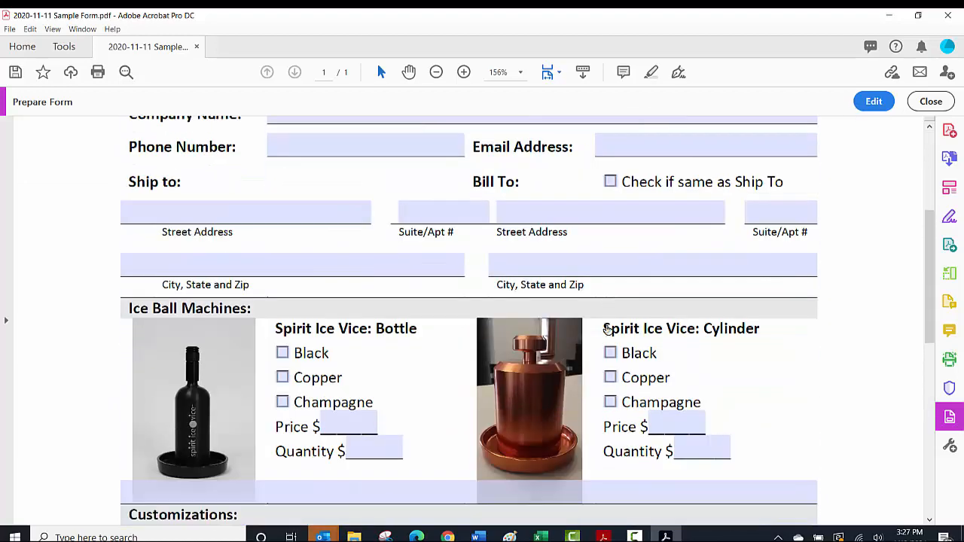
scroll(606, 324, "down", 3)
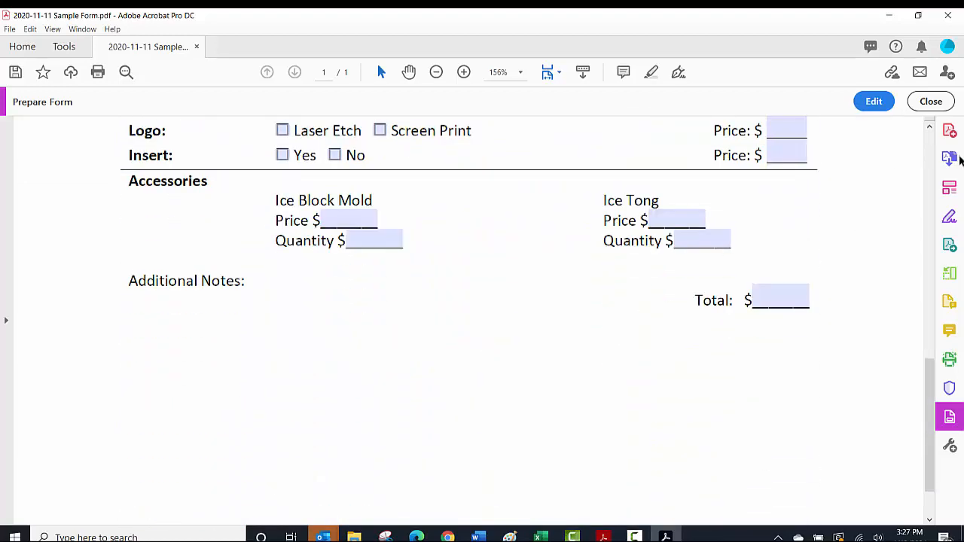
left_click(932, 106)
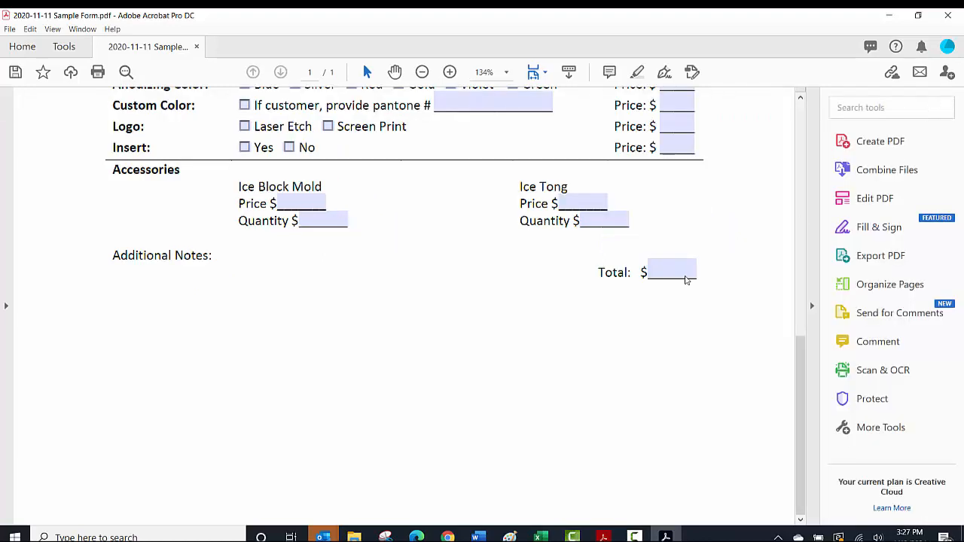
Save the form as 2020-11-11 Sample Form.pdf in the Class Exercises folder.
left_click(10, 29)
left_click(46, 107)
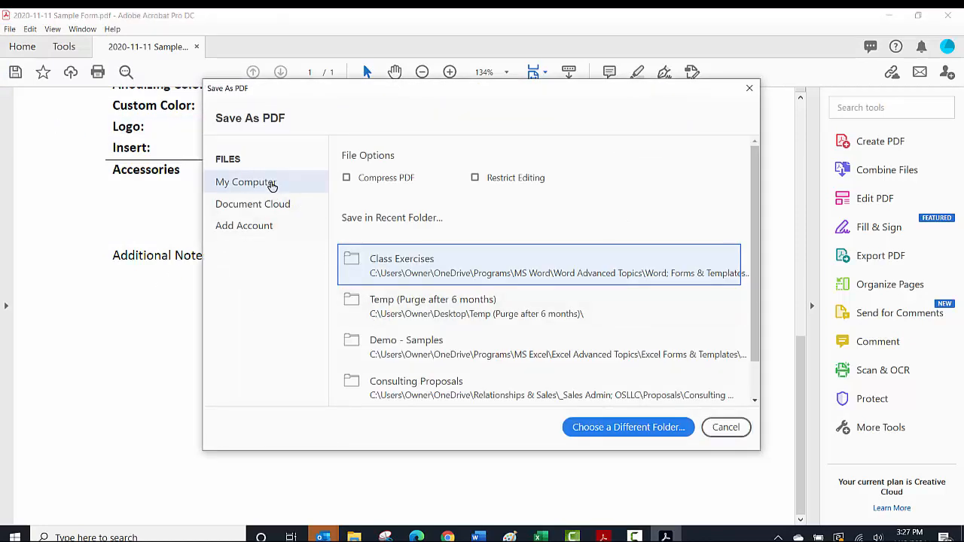
left_click(273, 186)
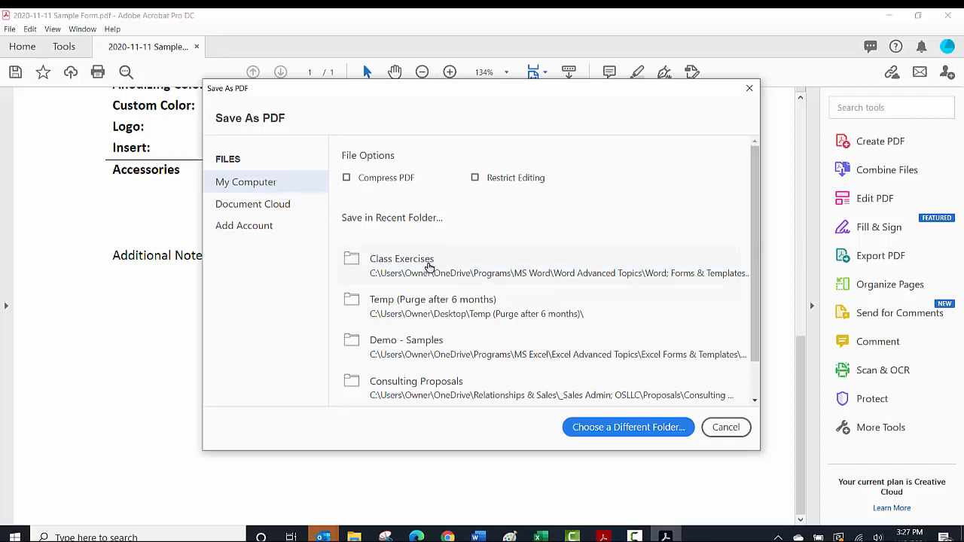
left_click(426, 266)
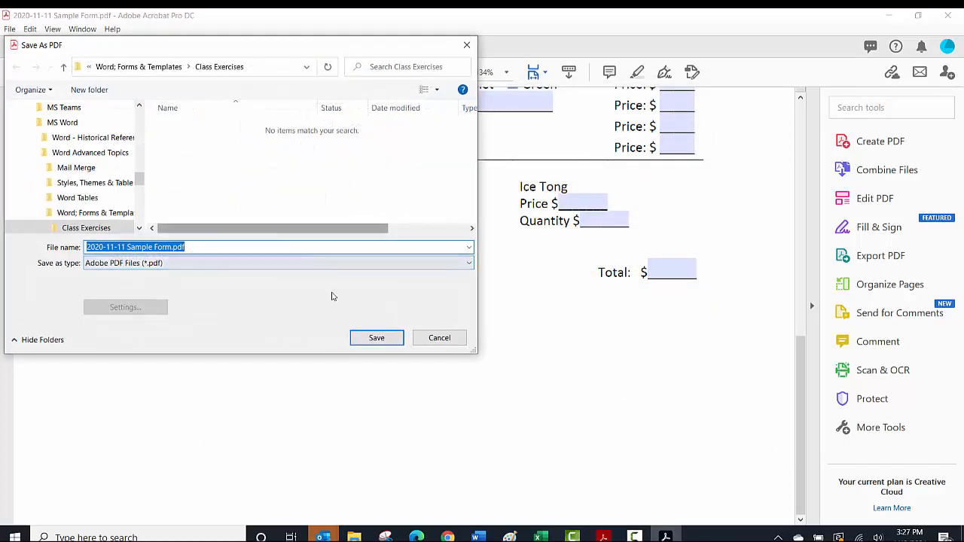
left_click(377, 338)
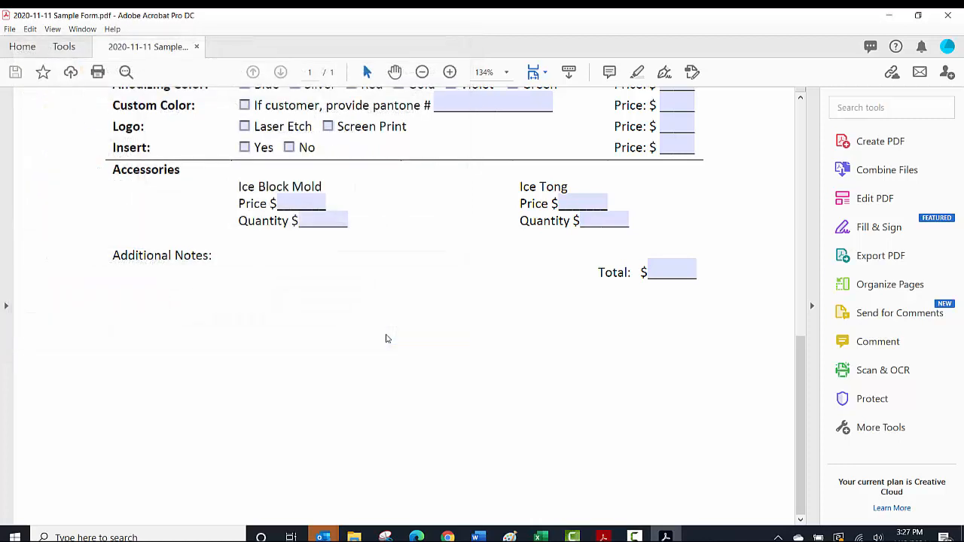
Close Acrobat and open 2020-11-11 Sample Form.pdf from the Class Exercises folder in a PDF reader.
left_click(947, 15)
mouse_move(354, 533)
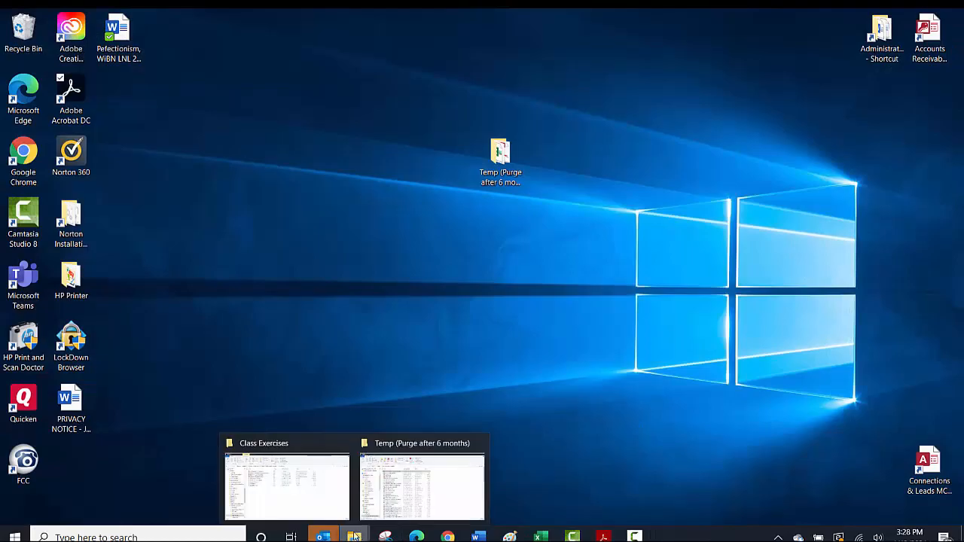
left_click(309, 499)
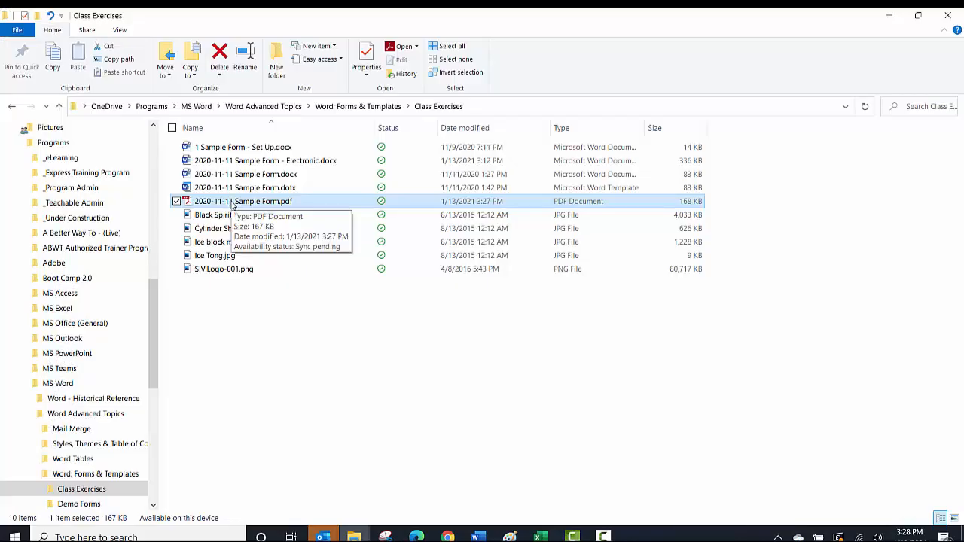
double_click(232, 201)
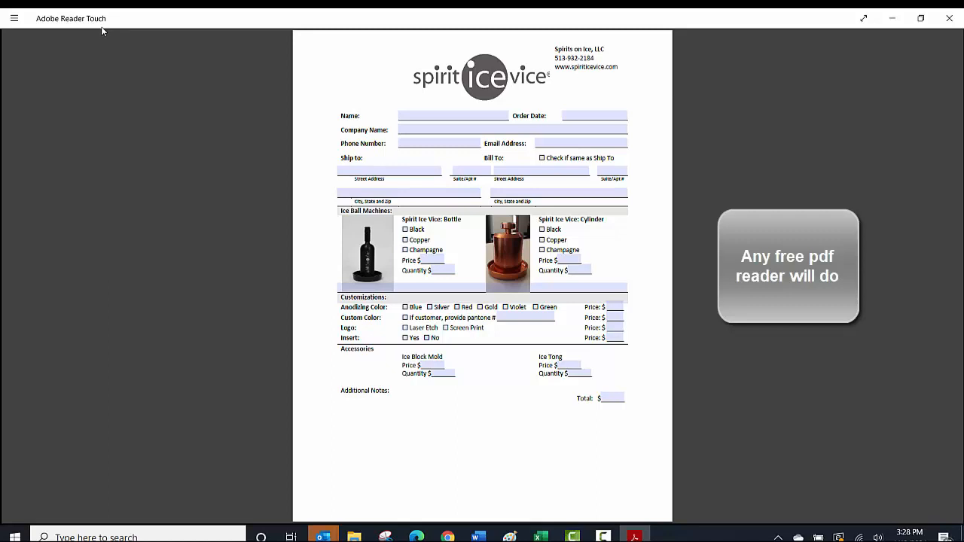
Fill in the customer's full name and an order date of 12/31/2020.
left_click(458, 117)
type("Ja")
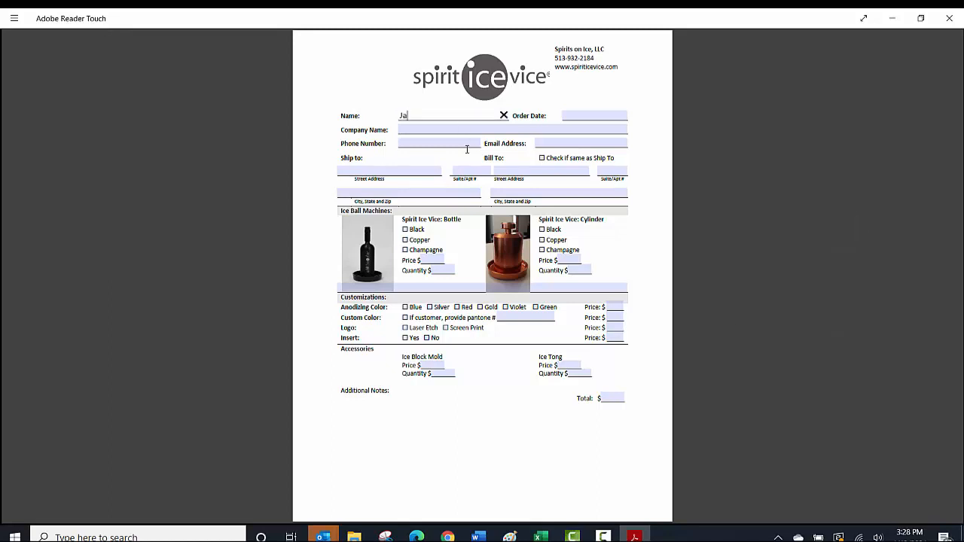
type("net Jackson")
key("Return")
key("Tab")
type("12/")
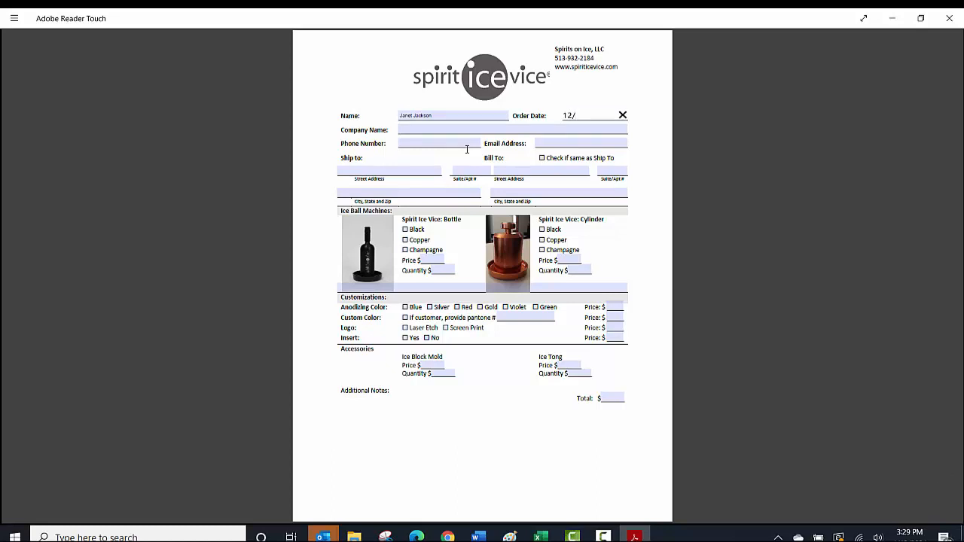
type("31/2020")
Enter Organization as the company name.
key("Tab")
type("Organ")
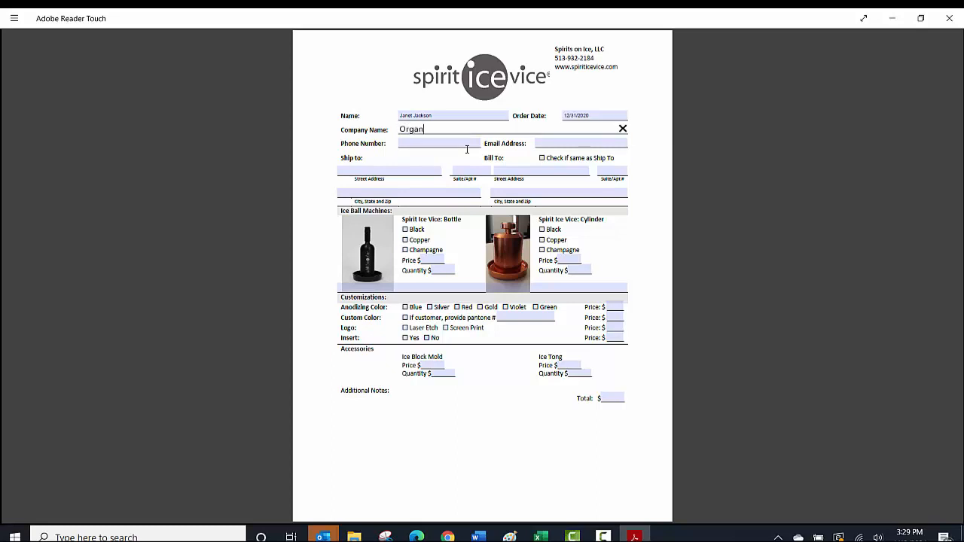
type("ization")
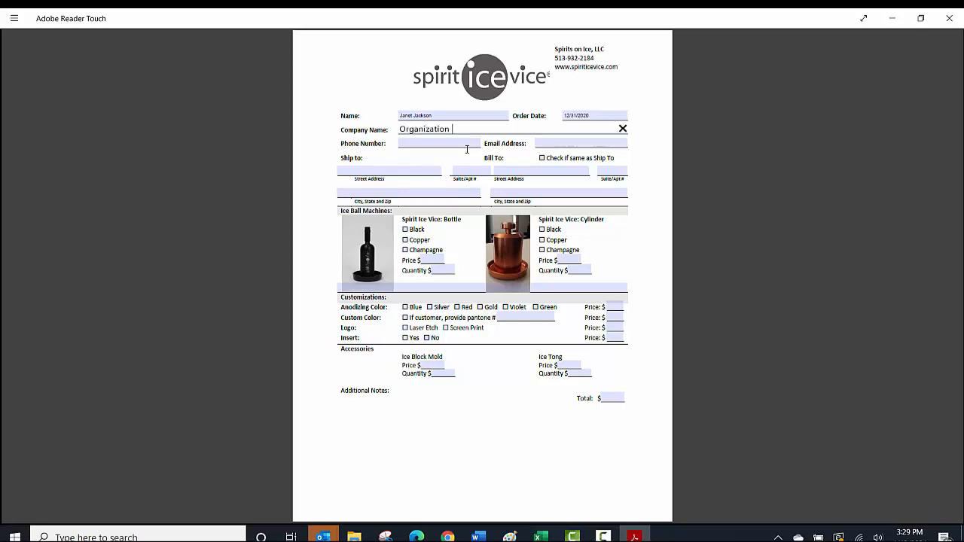